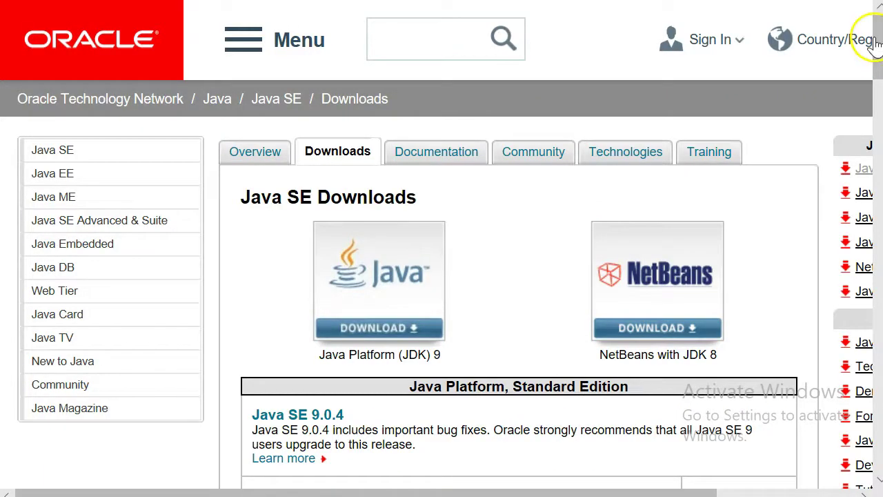
Scroll to JDK Cobundles and open the JDK 8u161 with NetBeans 8.2 download page
{"action": "scroll", "coordinate": [875, 43], "scroll_direction": "down", "scroll_amount": 1}
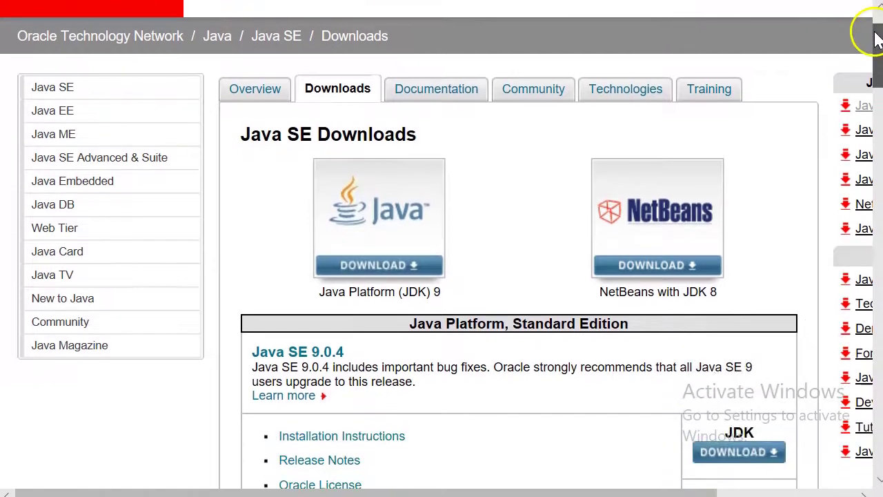
{"action": "mouse_move", "coordinate": [875, 38]}
{"action": "left_mouse_down"}
{"action": "mouse_move", "coordinate": [862, 155]}
{"action": "mouse_move", "coordinate": [830, 238]}
{"action": "left_mouse_up"}
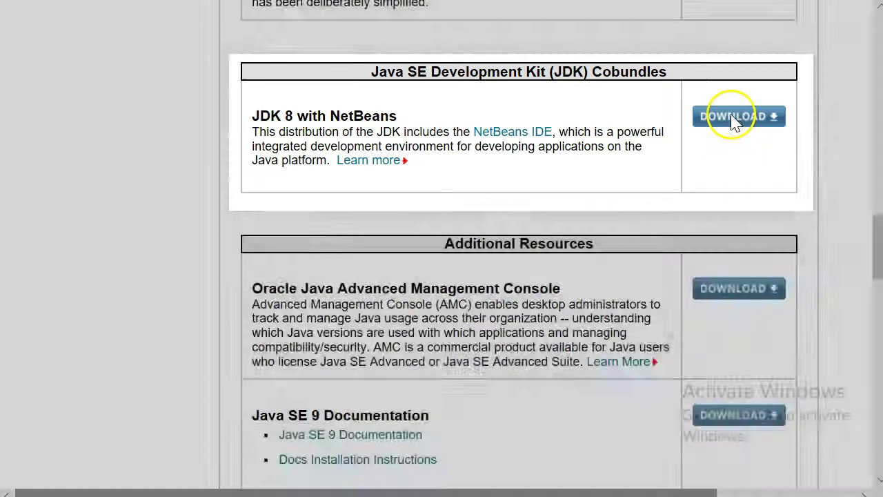
{"action": "left_click", "coordinate": [732, 119]}
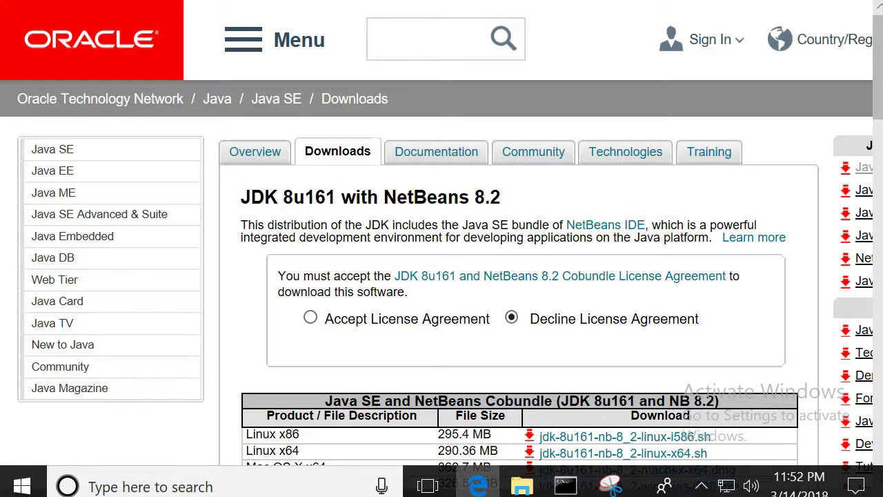
Return to Java SE Downloads and accept the JDK 8u161 license agreement
{"action": "key", "text": "alt+Left"}
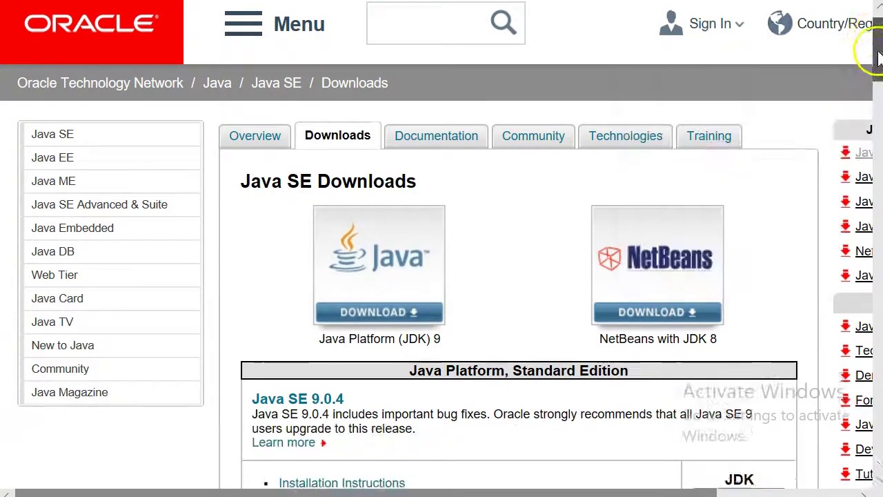
{"action": "left_click_drag", "start_coordinate": [876, 43], "coordinate": [875, 104]}
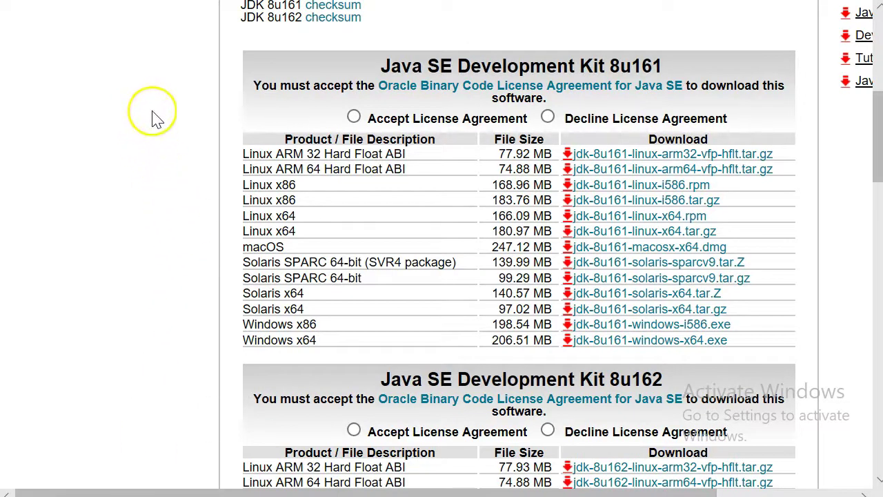
{"action": "left_click", "coordinate": [354, 118]}
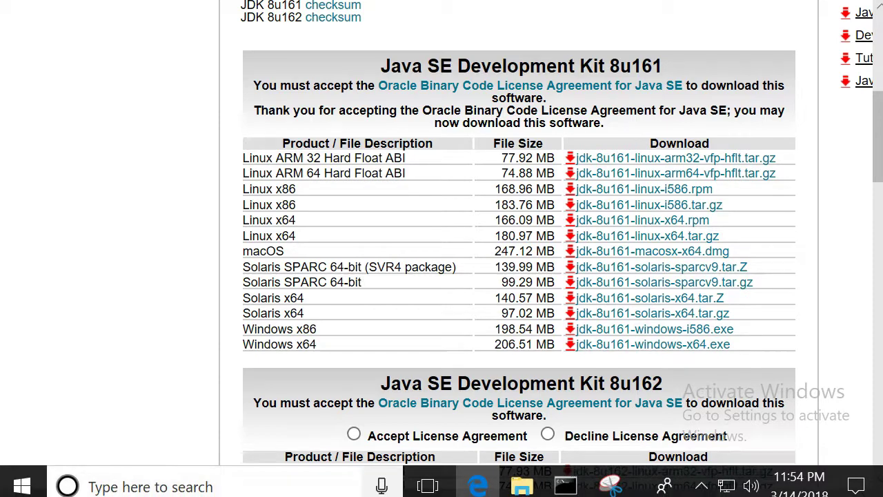
Accept the 8u161 Demos BSD license, download windows-x64-demos.zip, and accept the JDK 9.0.4 license
{"action": "scroll", "coordinate": [176, 237], "scroll_direction": "down", "scroll_amount": 1}
{"action": "scroll", "coordinate": [176, 237], "scroll_direction": "down", "scroll_amount": 3}
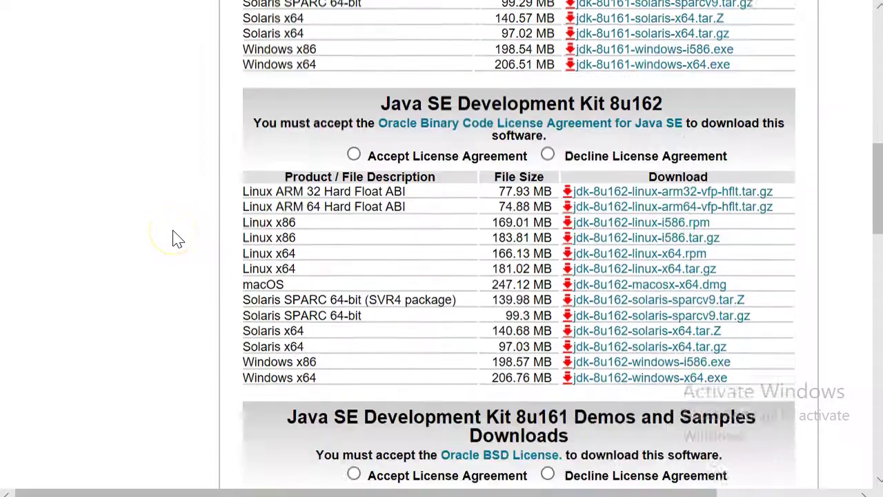
{"action": "scroll", "coordinate": [176, 237], "scroll_direction": "down", "scroll_amount": 1}
{"action": "scroll", "coordinate": [175, 237], "scroll_direction": "down", "scroll_amount": 1}
{"action": "scroll", "coordinate": [176, 236], "scroll_direction": "down", "scroll_amount": 4}
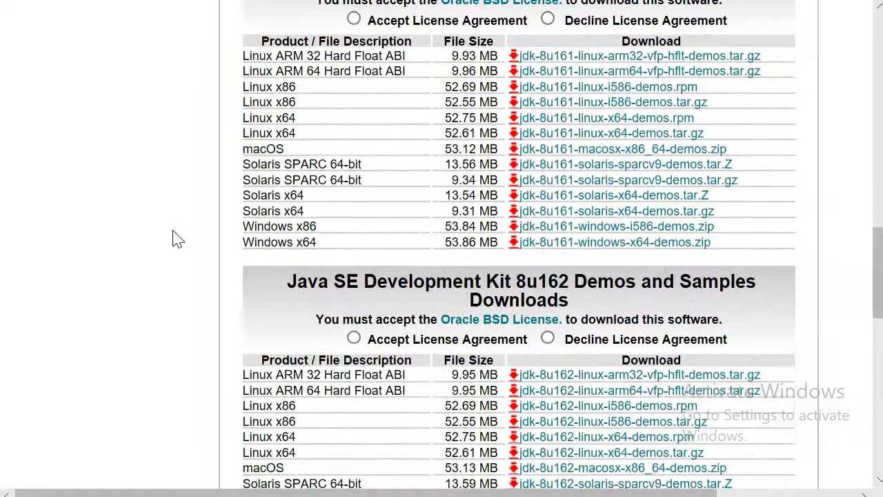
{"action": "scroll", "coordinate": [178, 228], "scroll_direction": "up", "scroll_amount": 1}
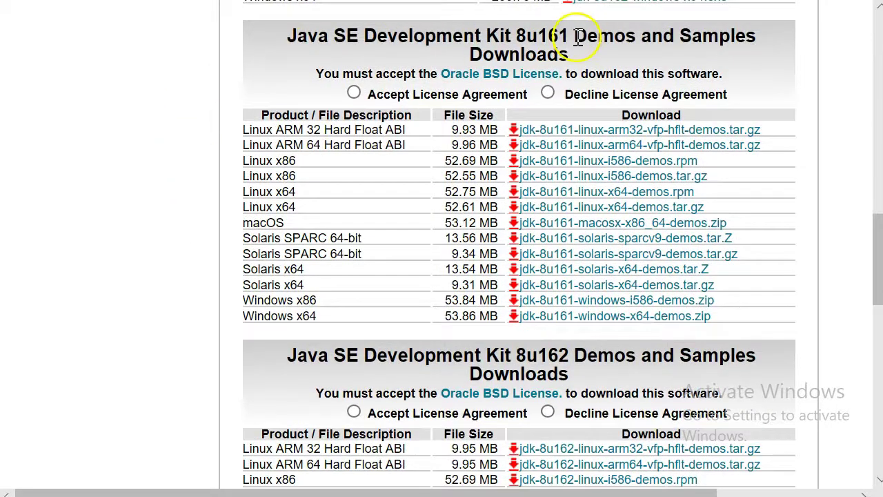
{"action": "left_click_drag", "start_coordinate": [572, 36], "coordinate": [763, 42]}
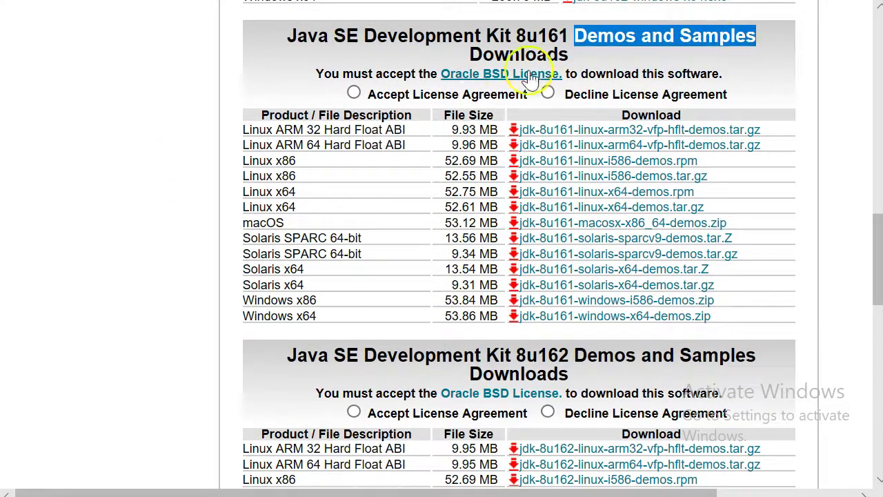
{"action": "left_click", "coordinate": [354, 93]}
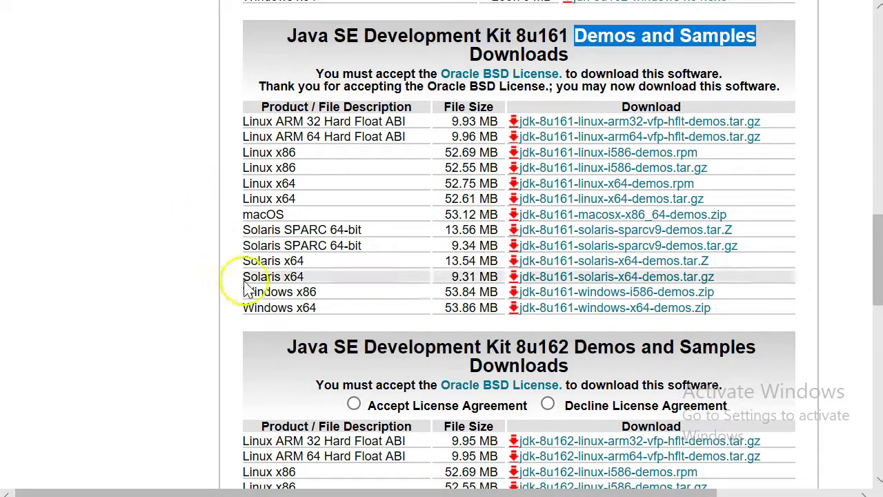
{"action": "left_click", "coordinate": [550, 310]}
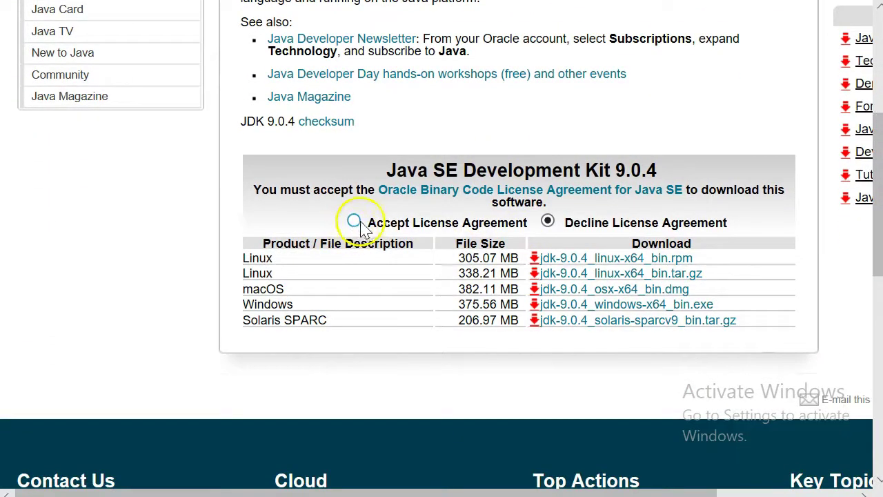
{"action": "left_click", "coordinate": [353, 221]}
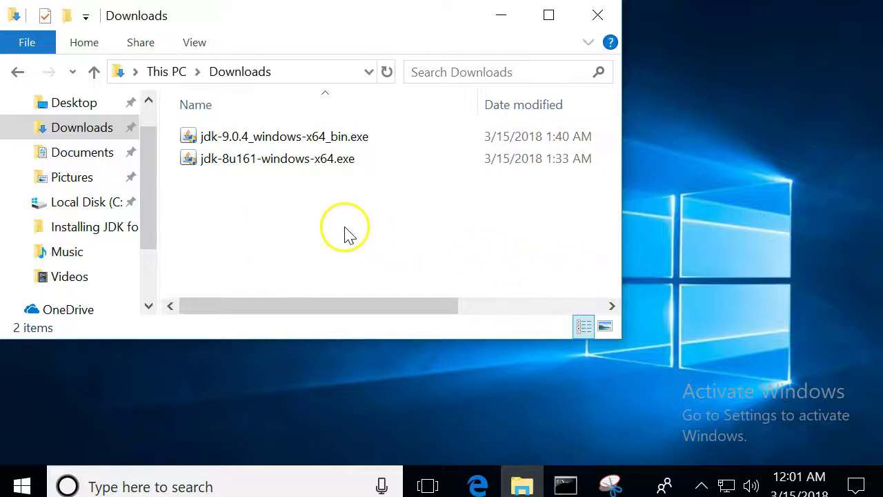
Run jdk-8u161-windows-x64.exe, approve UAC, and start installing with the default features
{"action": "double_click", "coordinate": [262, 168]}
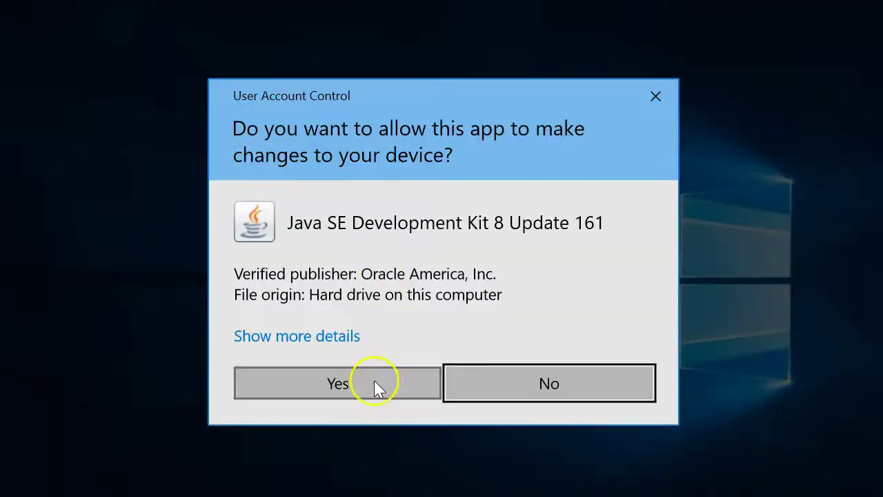
{"action": "left_click", "coordinate": [374, 383]}
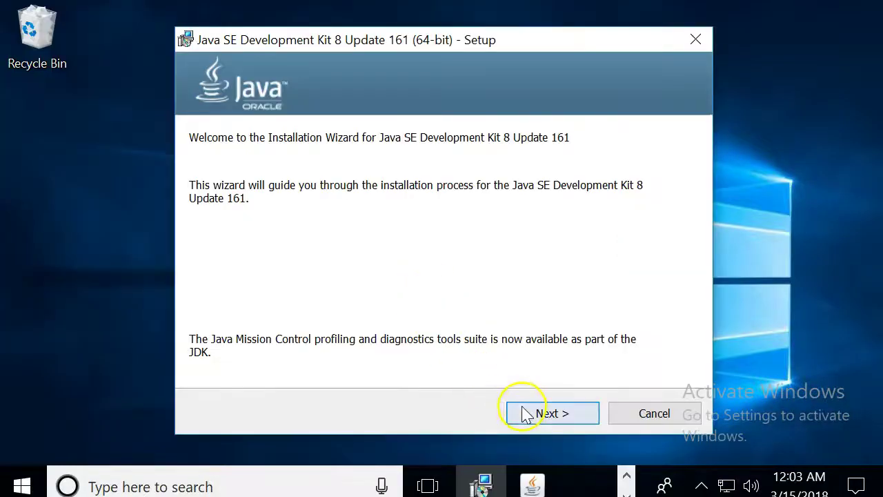
{"action": "left_click", "coordinate": [523, 412]}
{"action": "left_click", "coordinate": [572, 415]}
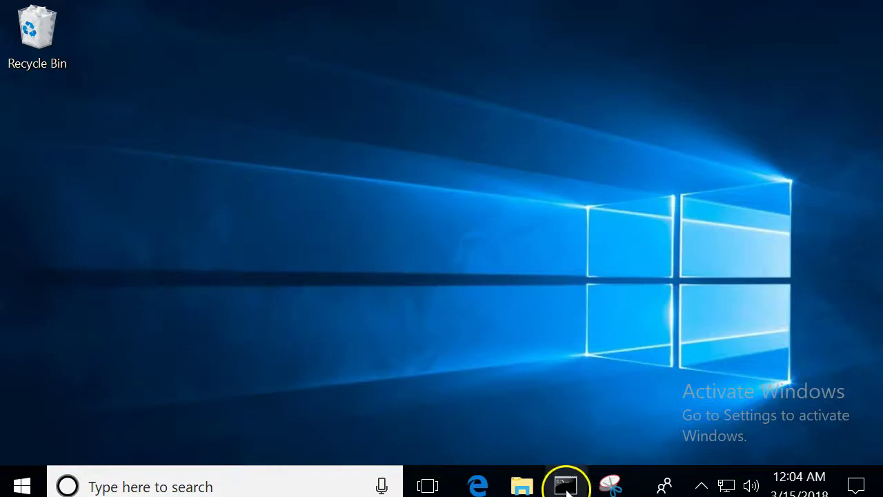
In Command Prompt, run java -version and javac -version to confirm 1.8.0_161
{"action": "left_click", "coordinate": [566, 486]}
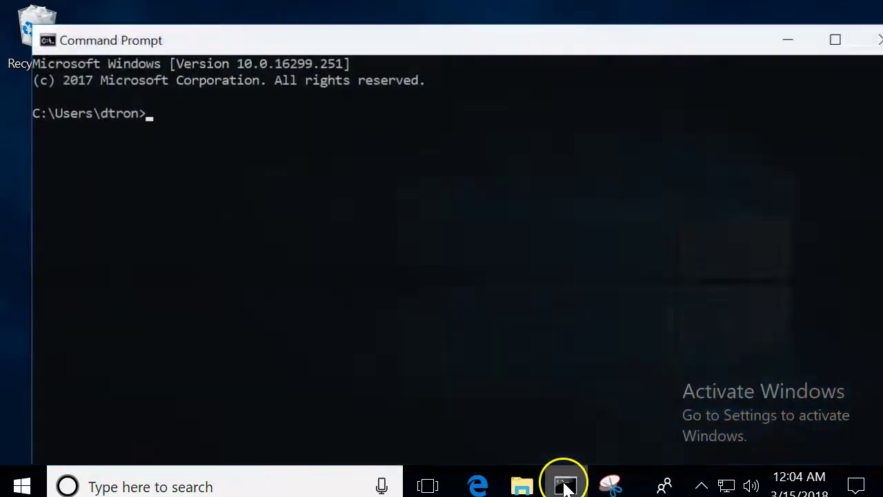
{"action": "left_click", "coordinate": [369, 220]}
{"action": "type", "text": "java -version"}
{"action": "key", "text": "Return"}
{"action": "type", "text": "javac -version"}
{"action": "key", "text": "Return"}
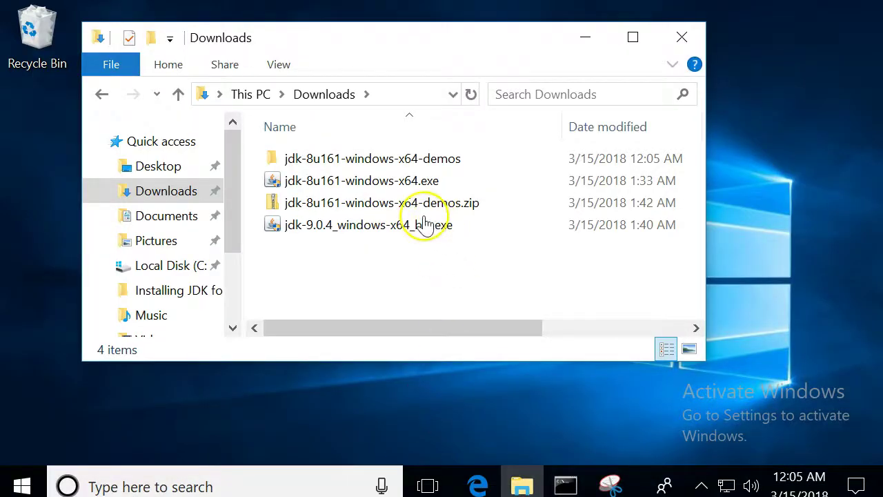
Browse the extracted demos to jdk1.8.0_161\demo\javafx_samples and launch MandelbrotSet.jar
{"action": "left_click", "coordinate": [418, 207]}
{"action": "right_click", "coordinate": [418, 207]}
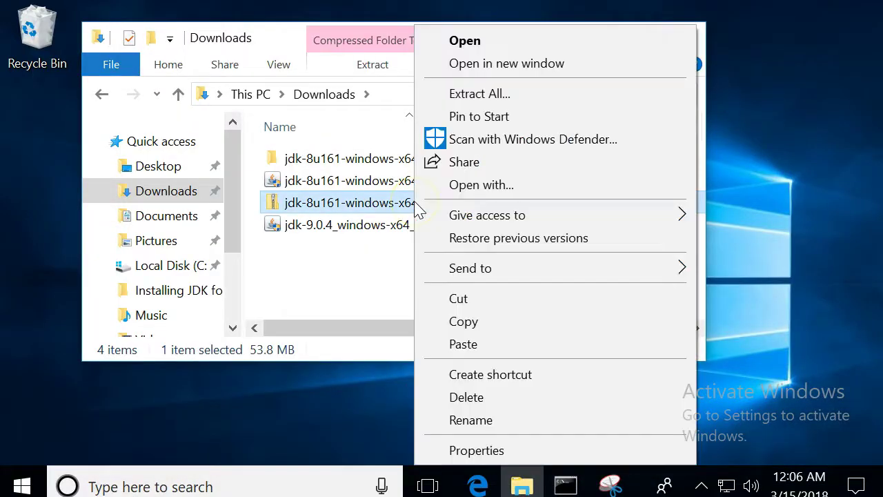
{"action": "left_click", "coordinate": [529, 93]}
{"action": "left_click", "coordinate": [352, 325]}
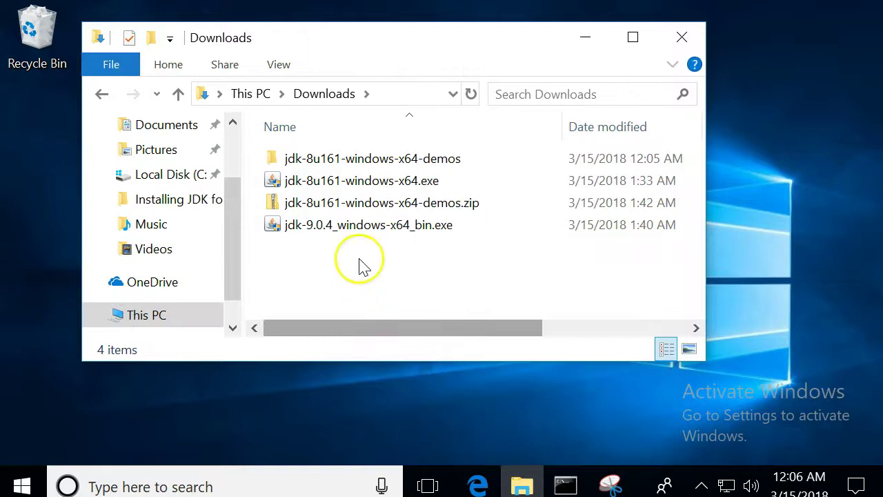
{"action": "left_click", "coordinate": [381, 158]}
{"action": "double_click", "coordinate": [465, 159]}
{"action": "double_click", "coordinate": [319, 159]}
{"action": "left_click", "coordinate": [322, 166]}
{"action": "double_click", "coordinate": [321, 166]}
{"action": "double_click", "coordinate": [326, 203]}
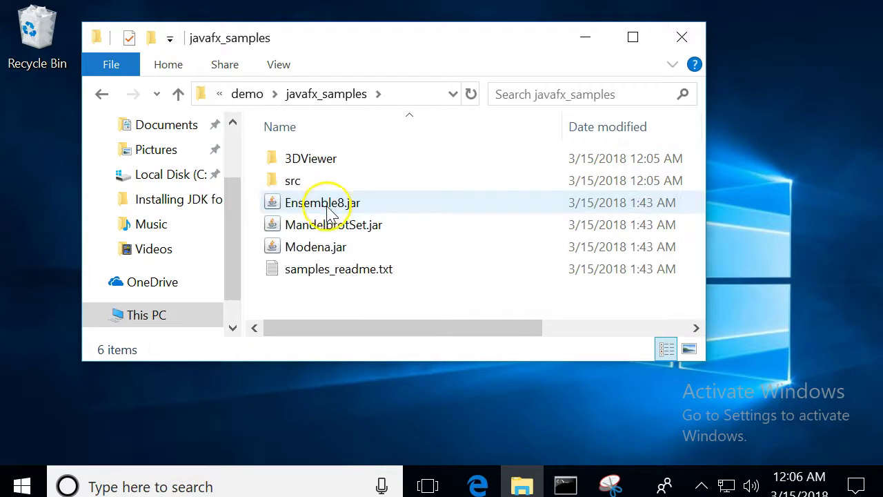
{"action": "double_click", "coordinate": [330, 229]}
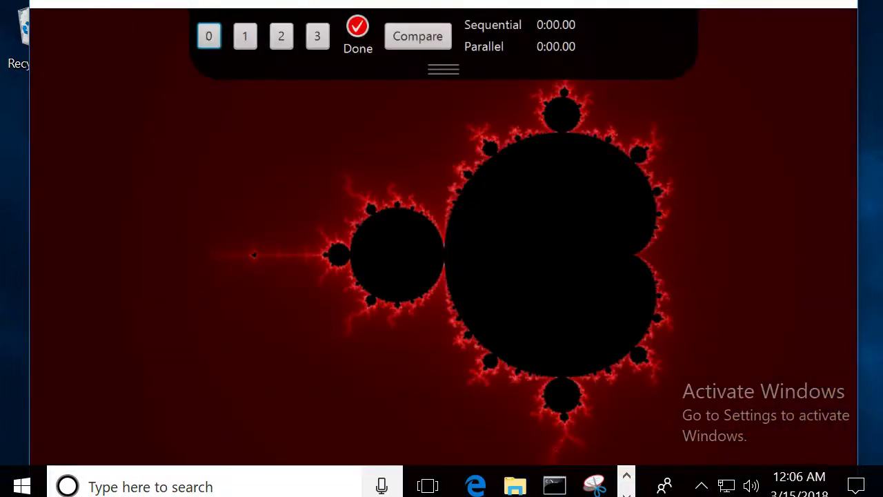
Close the sample, open PowerShell in javafx_samples, and run java -jar MandelbrotSet.jar
{"action": "key", "text": "alt+F4"}
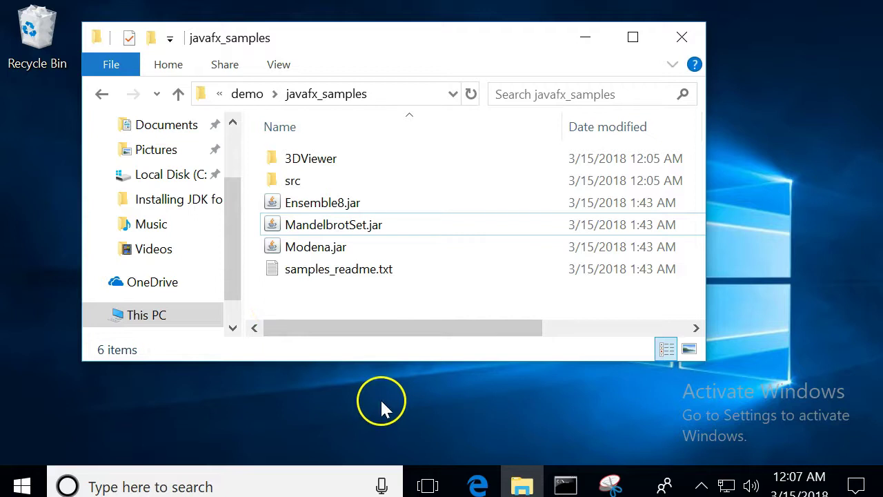
{"action": "right_click", "coordinate": [363, 292]}
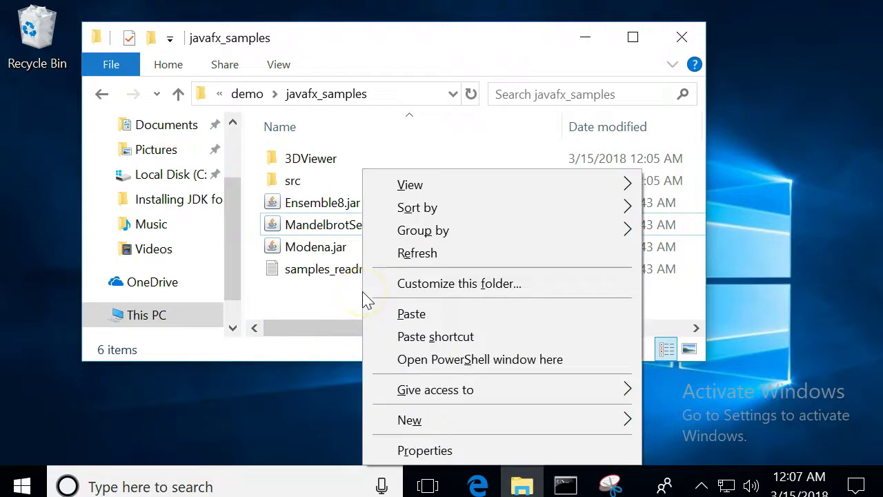
{"action": "left_click", "coordinate": [586, 364]}
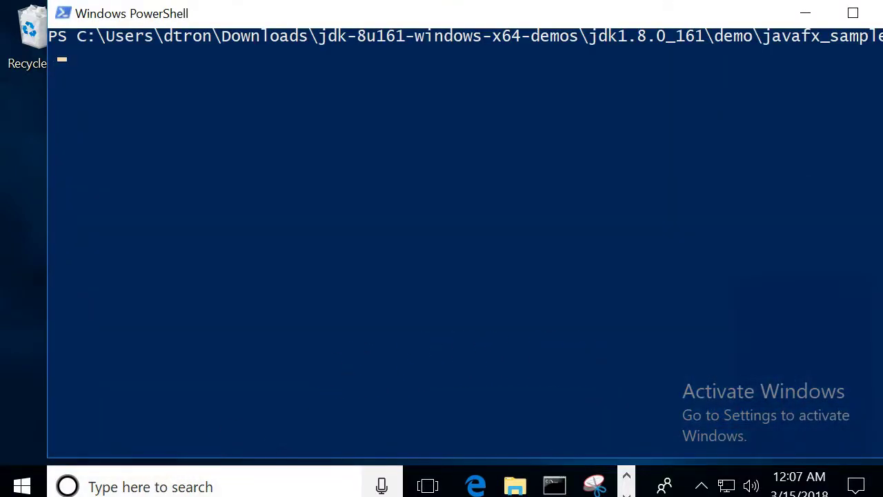
{"action": "left_click", "coordinate": [292, 301]}
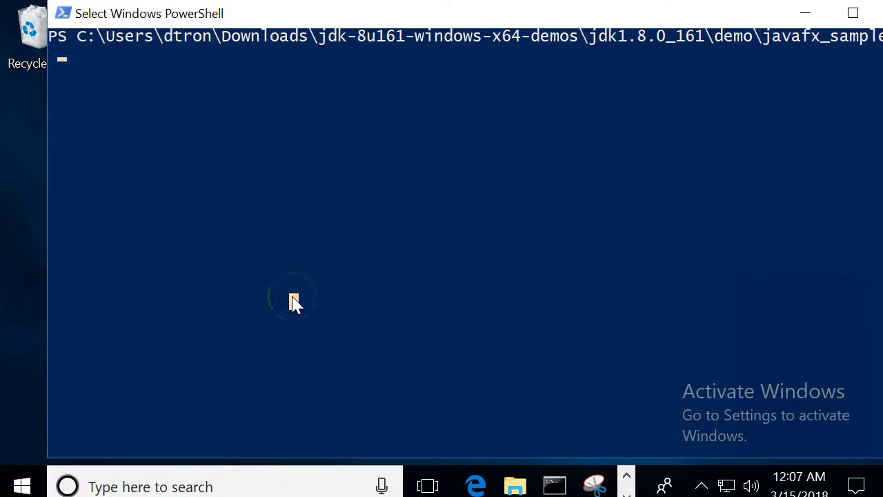
{"action": "type", "text": "java -jar m"}
{"action": "key", "text": "Tab"}
{"action": "key", "text": "Return"}
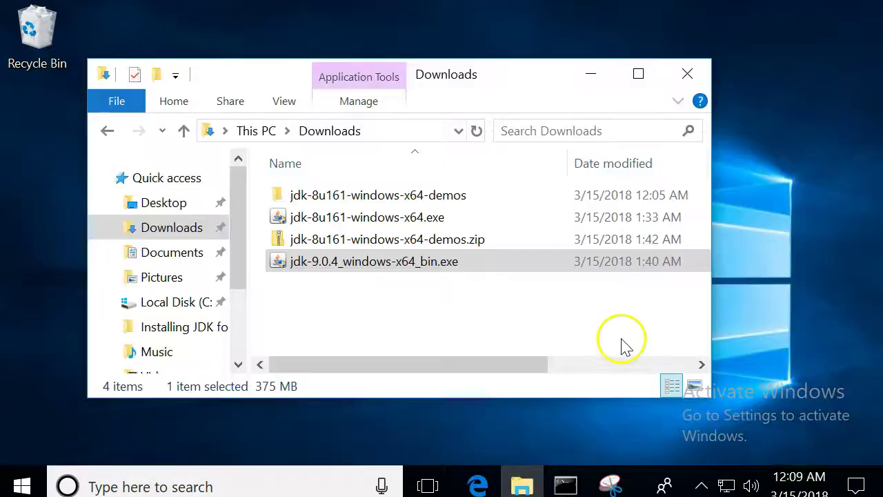
Run jdk-9.0.4_windows-x64_bin.exe, approve UAC, and install with the default components
{"action": "left_click", "coordinate": [607, 341]}
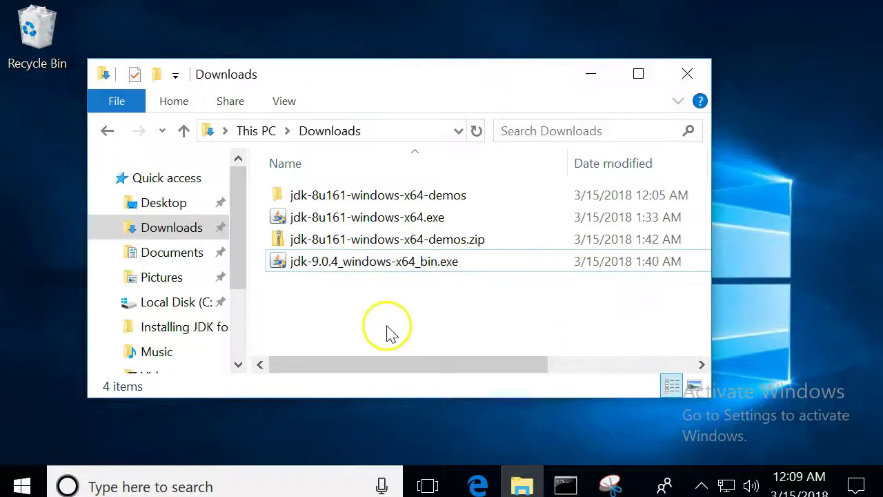
{"action": "double_click", "coordinate": [366, 265]}
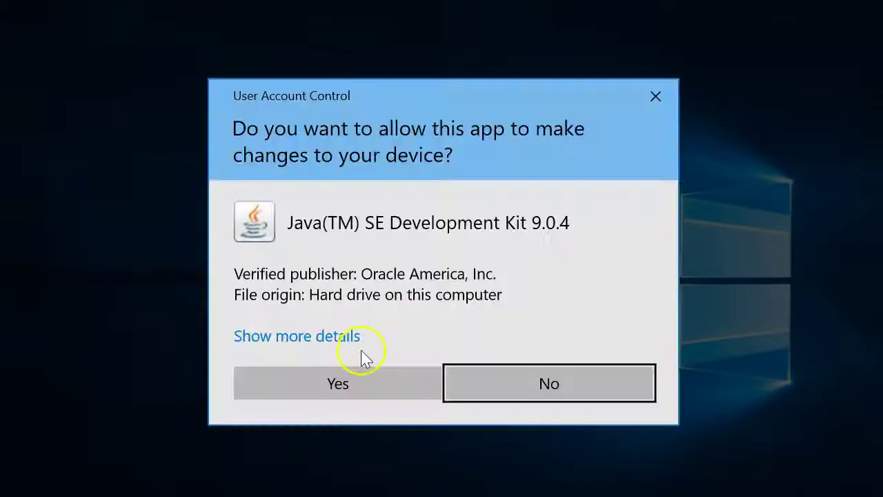
{"action": "left_click", "coordinate": [364, 384]}
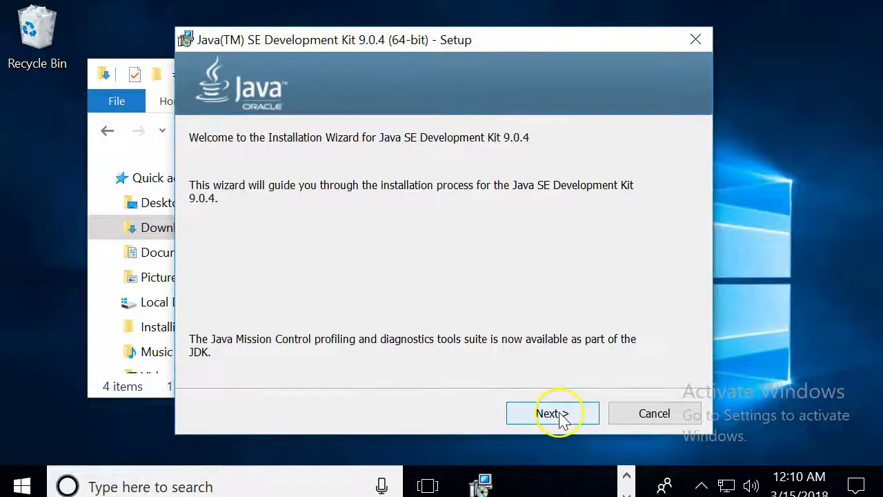
{"action": "left_click", "coordinate": [559, 414]}
{"action": "left_click", "coordinate": [560, 414]}
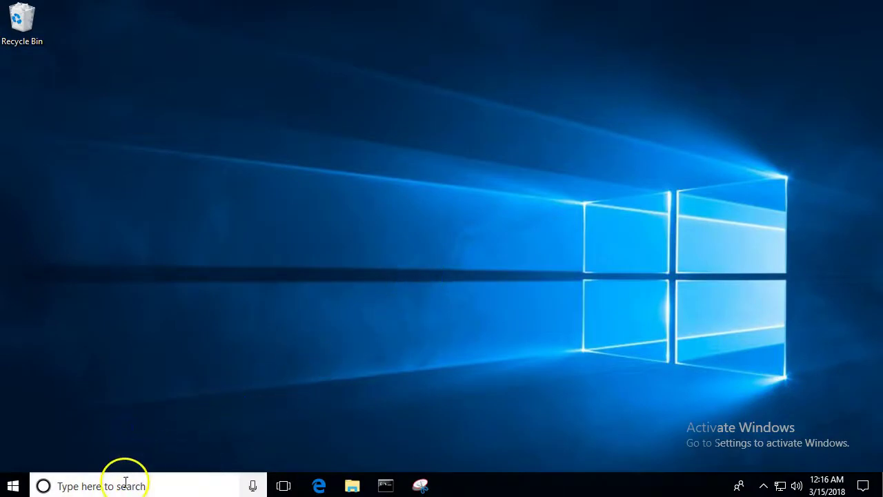
Open the environment variables settings via Windows search and select the system Path variable
{"action": "left_click", "coordinate": [124, 486]}
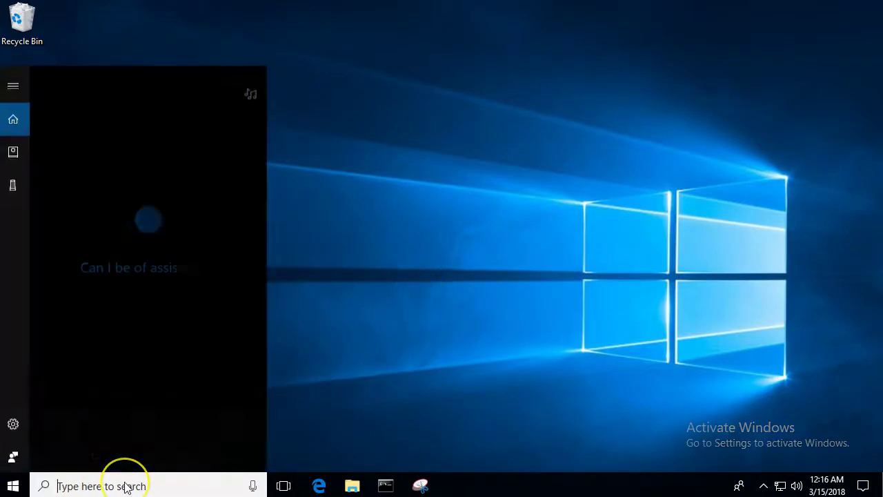
{"action": "type", "text": "environment"}
{"action": "mouse_move", "coordinate": [148, 152]}
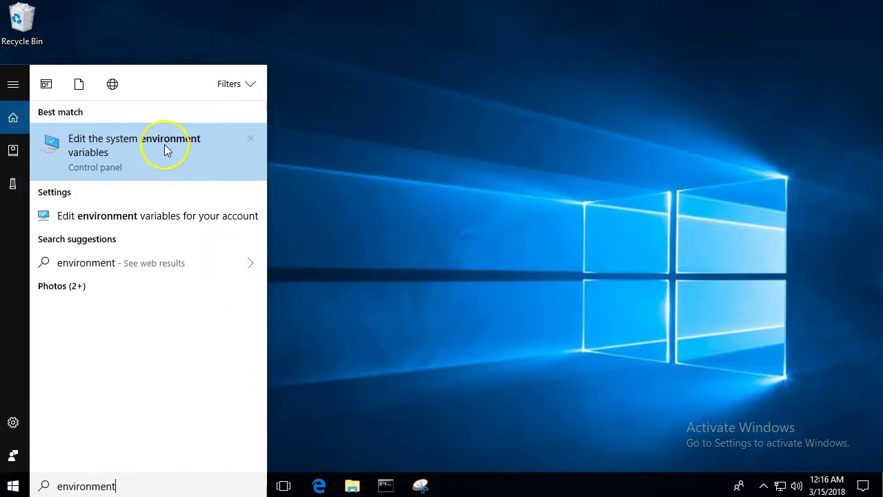
{"action": "left_click", "coordinate": [164, 147]}
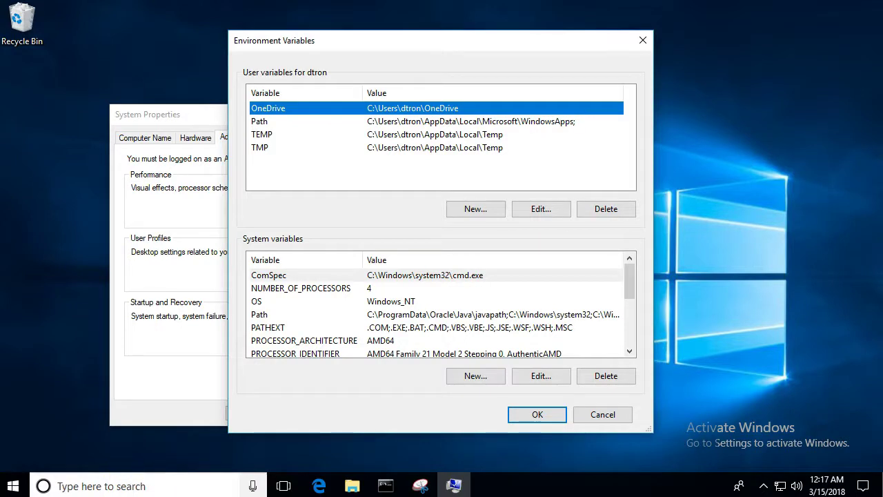
{"action": "left_click", "coordinate": [525, 123]}
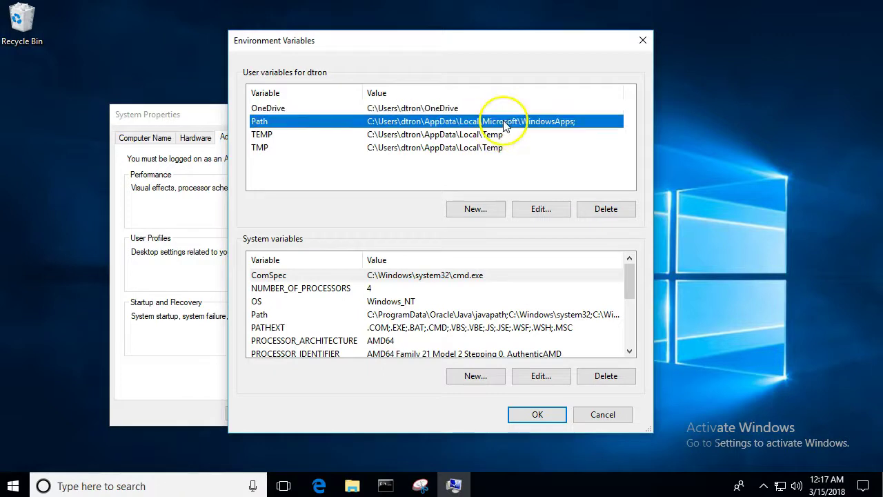
{"action": "left_click", "coordinate": [265, 315]}
{"action": "left_click", "coordinate": [274, 122]}
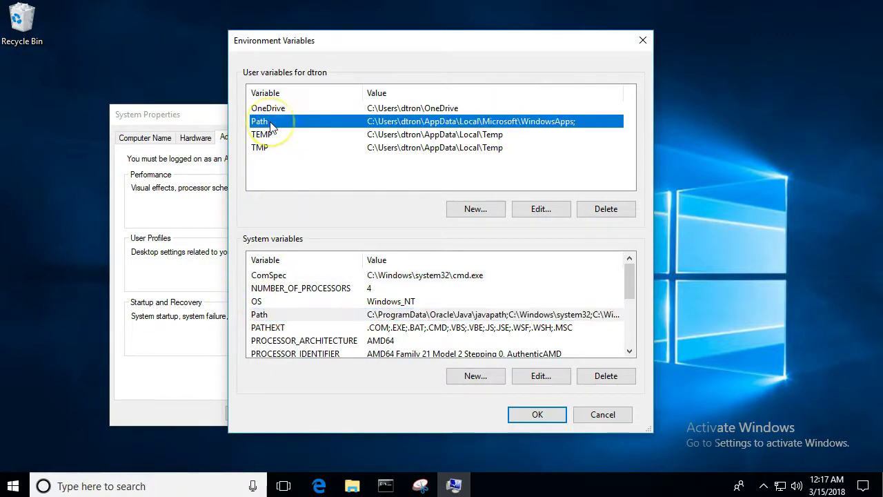
{"action": "left_click", "coordinate": [265, 315]}
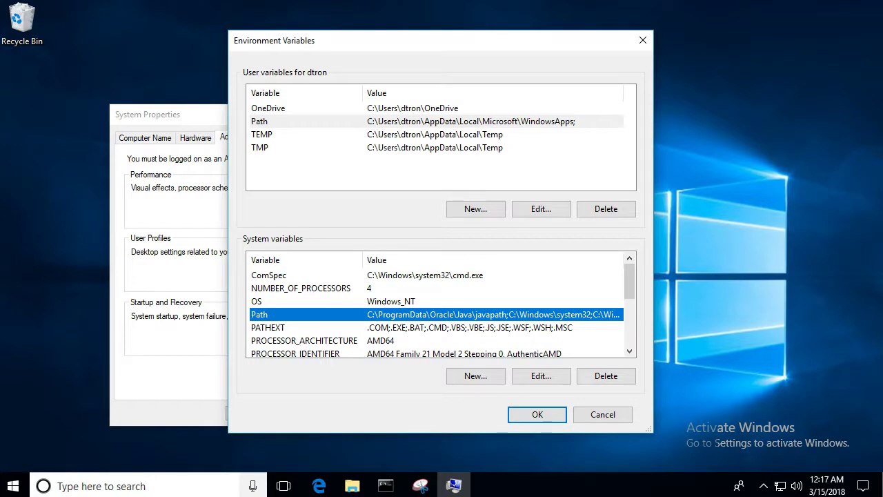
Replace the Oracle javapath Path entry with C:\Program Files\Java\jdk1.8.0_161\bin and confirm
{"action": "left_click", "coordinate": [541, 375]}
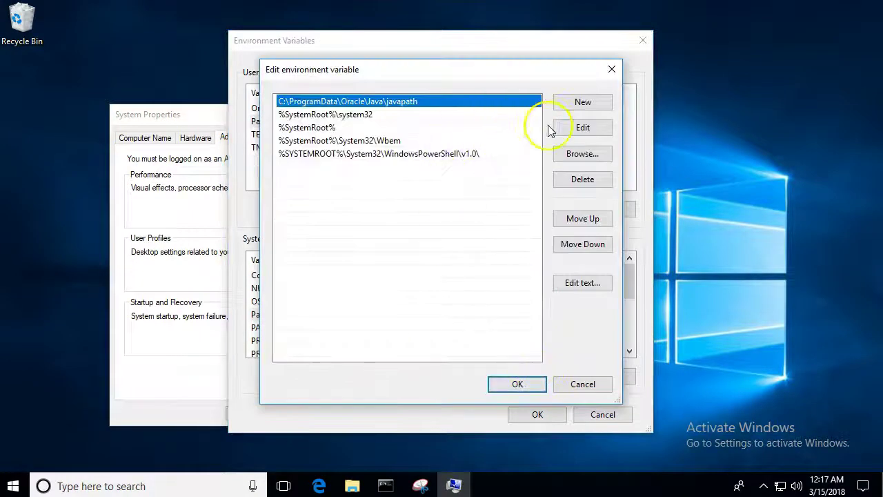
{"action": "left_click", "coordinate": [561, 130]}
{"action": "type", "text": "C:\\Program Files\\Java\\jdk1.8.0_161\\bin"}
{"action": "left_click", "coordinate": [516, 385]}
Save the environment variables, then verify java and javac report 1.8.0_161 in Command Prompt
{"action": "left_click", "coordinate": [533, 414]}
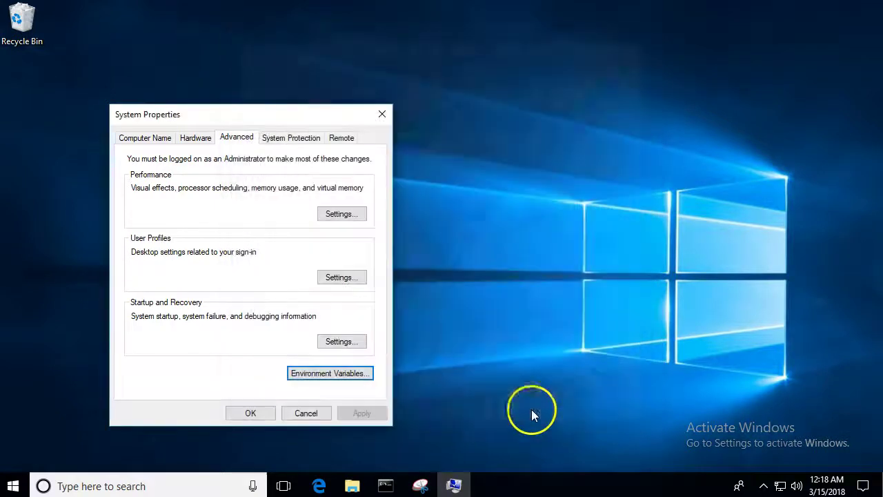
{"action": "left_click", "coordinate": [386, 486]}
{"action": "type", "text": "java -version"}
{"action": "key", "text": "Return"}
{"action": "type", "text": "javac -version"}
{"action": "key", "text": "Return"}
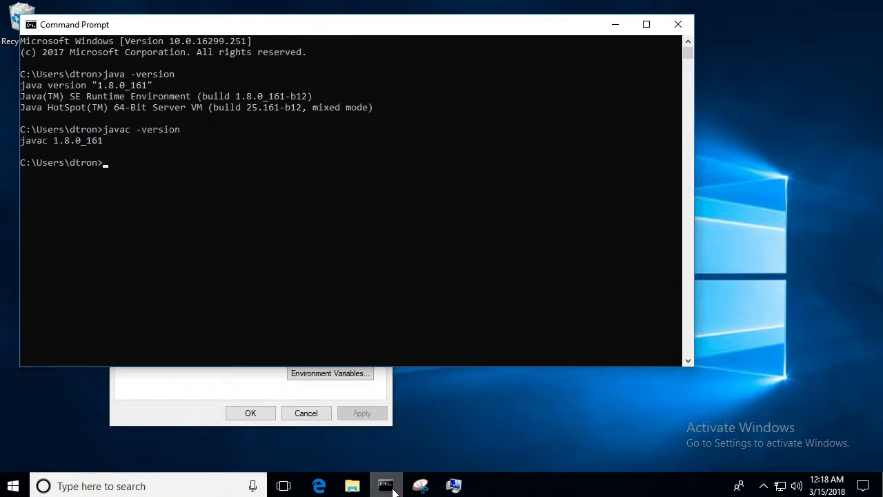
Run where java and where javac to confirm jdk1.8.0_161\bin, then show the desktop
{"action": "type", "text": "where java"}
{"action": "key", "text": "Return"}
{"action": "type", "text": "where javac"}
{"action": "key", "text": "Return"}
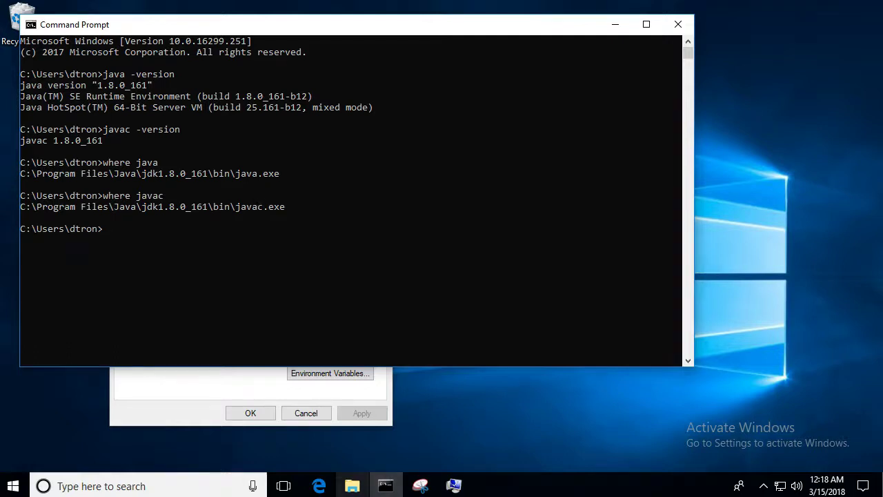
{"action": "key", "text": "super+d"}
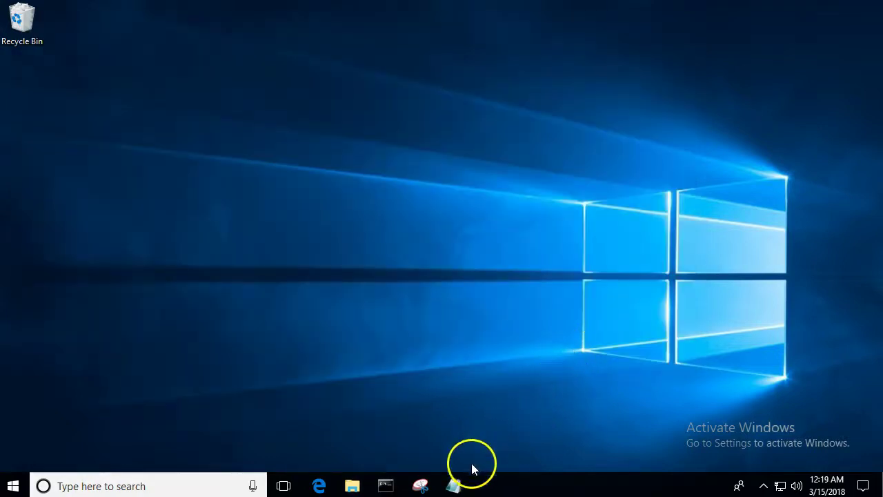
In a blank Notepad document, write class Hi whose main method prints "Hello, world!"
{"action": "left_click", "coordinate": [453, 483]}
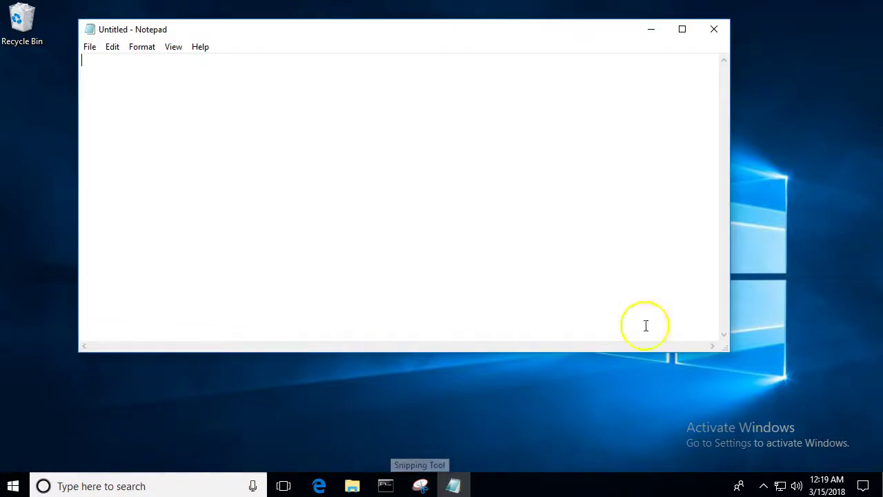
{"action": "type", "text": "class Hi {   "}
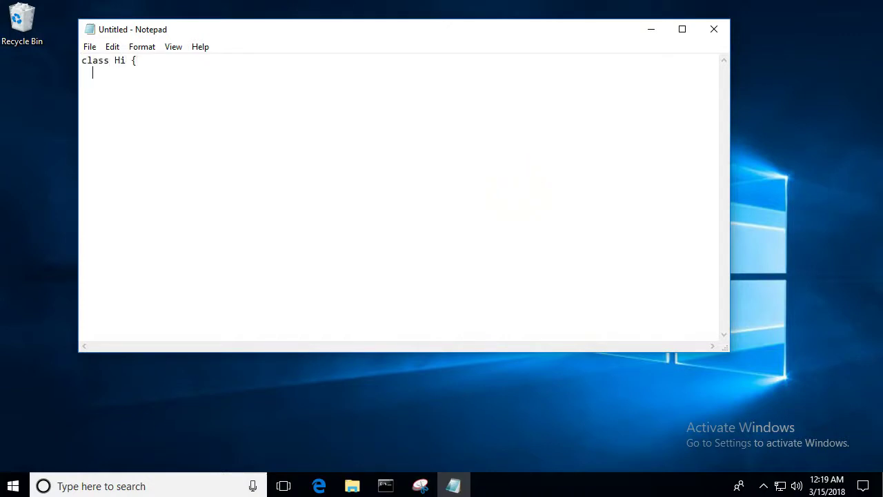
{"action": "type", "text": "public static void main(String[] args) {"}
{"action": "key", "text": "Return"}
{"action": "type", "text": "System.out.println(\"Hello, world!\");"}
{"action": "key", "text": "Return"}
{"action": "type", "text": "} }"}
Save the file to the desktop as Hi.java with the All Files type
{"action": "key", "text": "ctrl+s"}
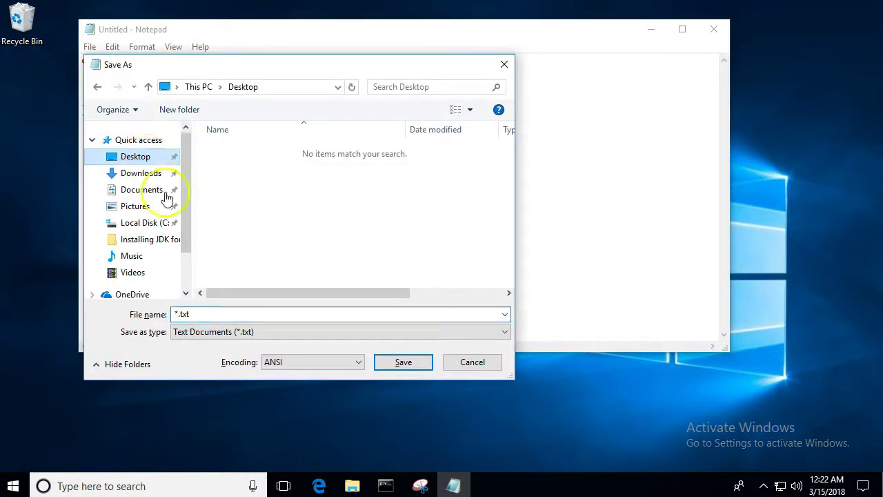
{"action": "double_click", "coordinate": [215, 315]}
{"action": "type", "text": "Hi.java"}
{"action": "key", "text": "Tab"}
{"action": "key", "text": "alt+Down"}
{"action": "key", "text": "Down"}
{"action": "key", "text": "Return"}
{"action": "key", "text": "Return"}
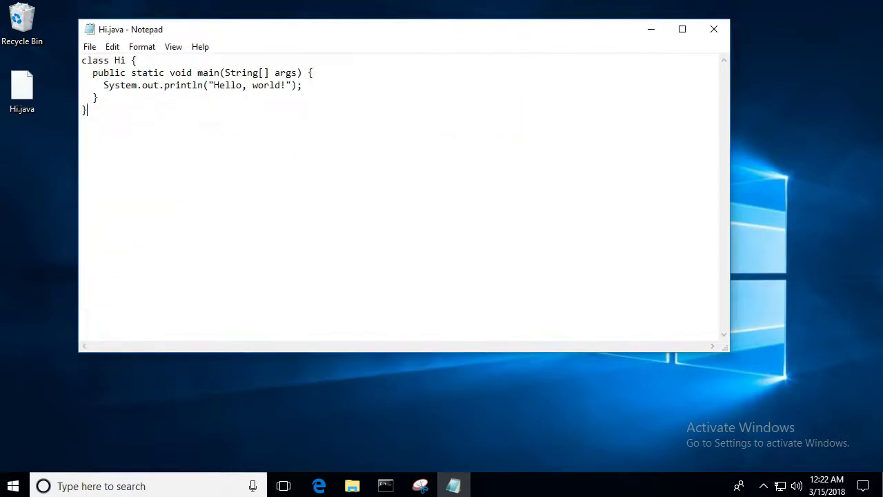
Open PowerShell in the Desktop folder and compile Hi.java with javac
{"action": "right_click", "coordinate": [33, 198]}
{"action": "left_click", "coordinate": [105, 289]}
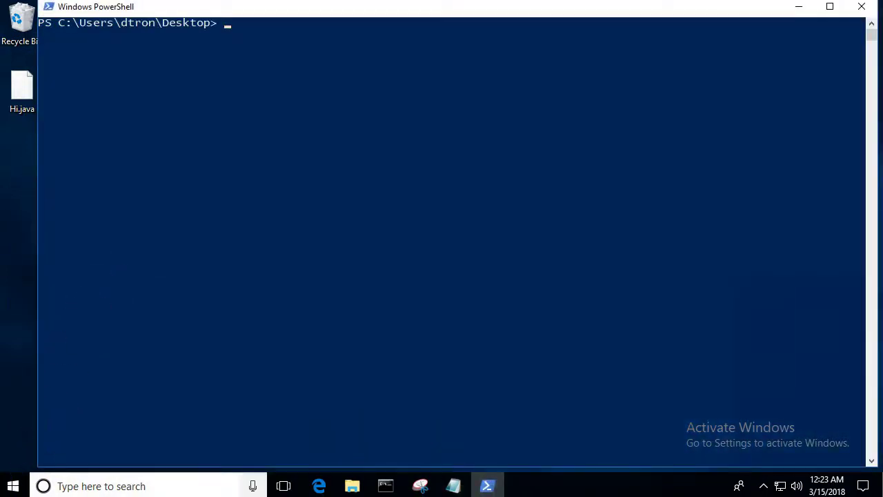
{"action": "left_click", "coordinate": [287, 193]}
{"action": "type", "text": "javac Hi.java"}
{"action": "key", "text": "Return"}
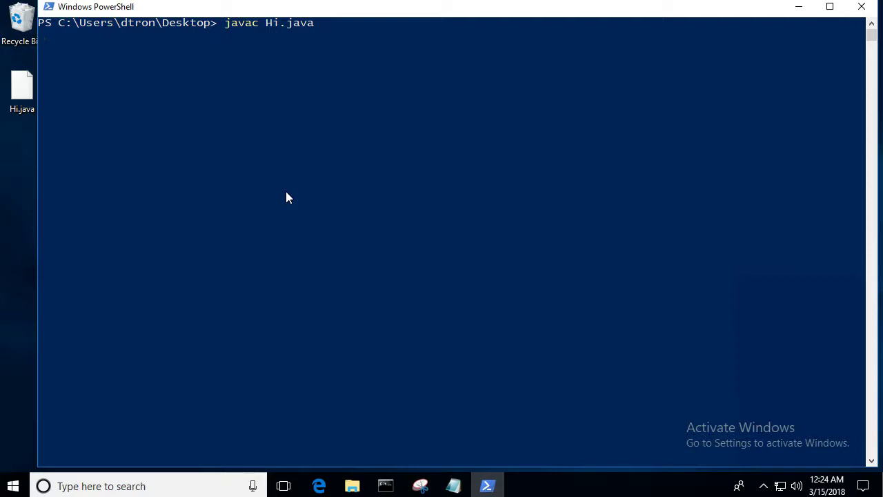
Run the compiled program with 'java Hi' to print Hello, world!
{"action": "type", "text": "n"}
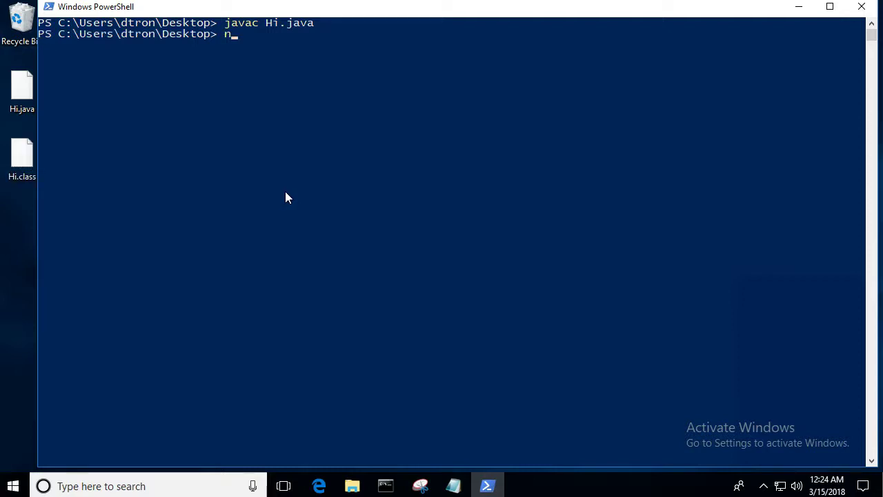
{"action": "key", "text": "BackSpace"}
{"action": "type", "text": "java Hi"}
{"action": "key", "text": "Return"}
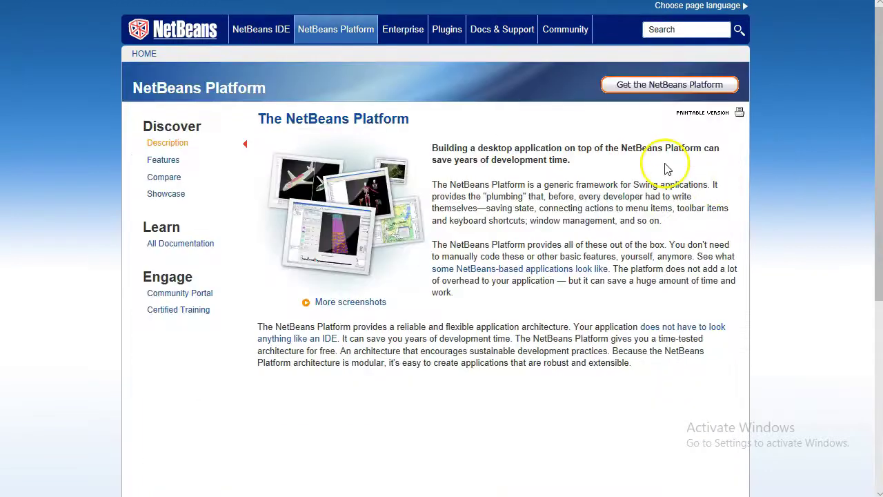
Follow the More screenshots link and scroll down the showcase's All applications list
{"action": "left_click", "coordinate": [356, 310]}
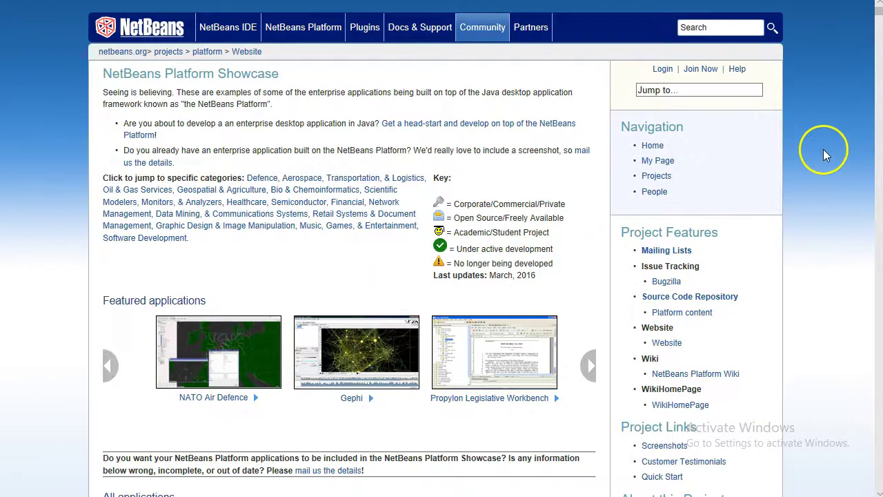
{"action": "scroll", "coordinate": [823, 149], "scroll_direction": "down", "scroll_amount": 3}
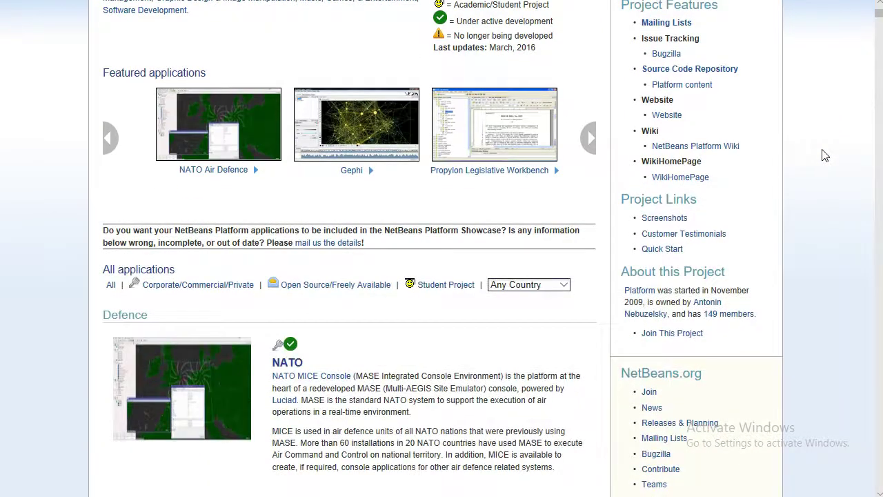
{"action": "scroll", "coordinate": [814, 152], "scroll_direction": "down", "scroll_amount": 3}
{"action": "scroll", "coordinate": [811, 187], "scroll_direction": "down", "scroll_amount": 3}
{"action": "scroll", "coordinate": [812, 187], "scroll_direction": "down", "scroll_amount": 4}
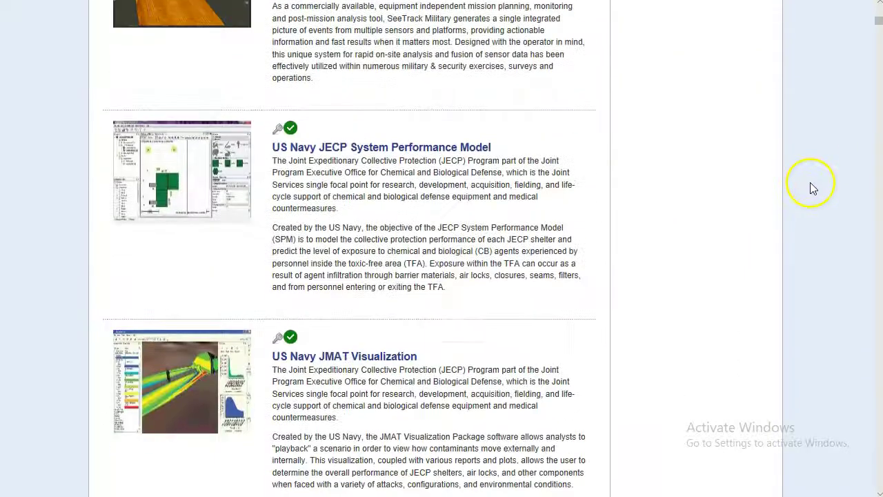
{"action": "scroll", "coordinate": [808, 186], "scroll_direction": "down", "scroll_amount": 5}
{"action": "scroll", "coordinate": [807, 183], "scroll_direction": "down", "scroll_amount": 3}
{"action": "scroll", "coordinate": [808, 181], "scroll_direction": "down", "scroll_amount": 3}
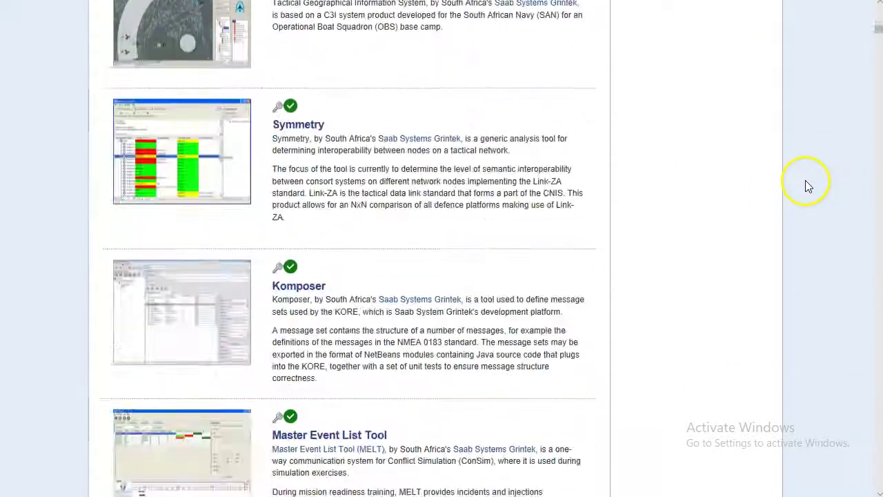
{"action": "scroll", "coordinate": [812, 178], "scroll_direction": "down", "scroll_amount": 4}
{"action": "scroll", "coordinate": [811, 183], "scroll_direction": "down", "scroll_amount": 5}
{"action": "scroll", "coordinate": [811, 183], "scroll_direction": "down", "scroll_amount": 5}
{"action": "scroll", "coordinate": [811, 183], "scroll_direction": "down", "scroll_amount": 5}
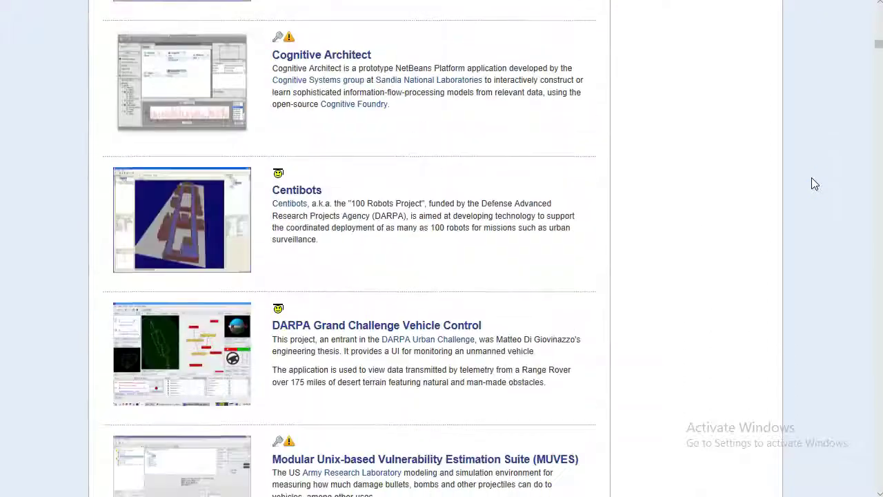
{"action": "scroll", "coordinate": [811, 183], "scroll_direction": "down", "scroll_amount": 1}
{"action": "scroll", "coordinate": [811, 183], "scroll_direction": "down", "scroll_amount": 6}
{"action": "scroll", "coordinate": [811, 183], "scroll_direction": "down", "scroll_amount": 6}
{"action": "scroll", "coordinate": [811, 182], "scroll_direction": "down", "scroll_amount": 6}
{"action": "scroll", "coordinate": [812, 183], "scroll_direction": "down", "scroll_amount": 6}
{"action": "scroll", "coordinate": [812, 183], "scroll_direction": "down", "scroll_amount": 6}
{"action": "scroll", "coordinate": [812, 183], "scroll_direction": "down", "scroll_amount": 6}
{"action": "scroll", "coordinate": [812, 179], "scroll_direction": "down", "scroll_amount": 6}
{"action": "scroll", "coordinate": [812, 180], "scroll_direction": "down", "scroll_amount": 6}
{"action": "scroll", "coordinate": [812, 179], "scroll_direction": "down", "scroll_amount": 6}
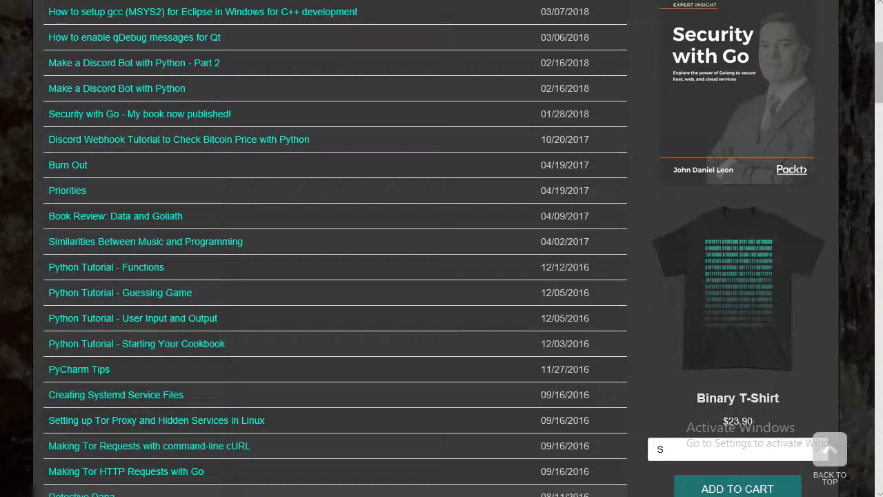